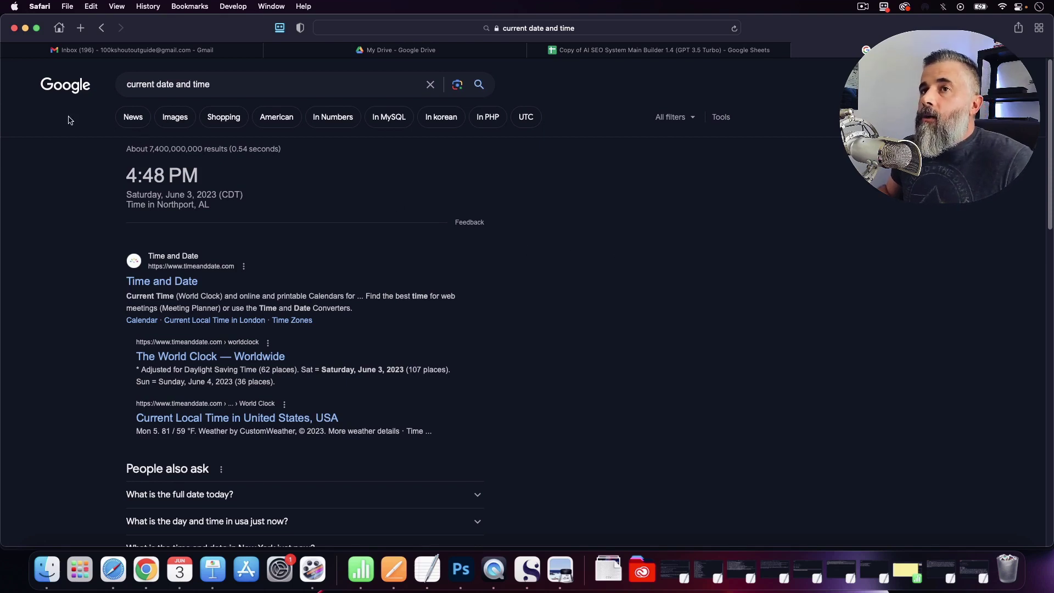
Reload the Google 'current date and time' results so the clock reads 4:53 PM.
click(734, 28)
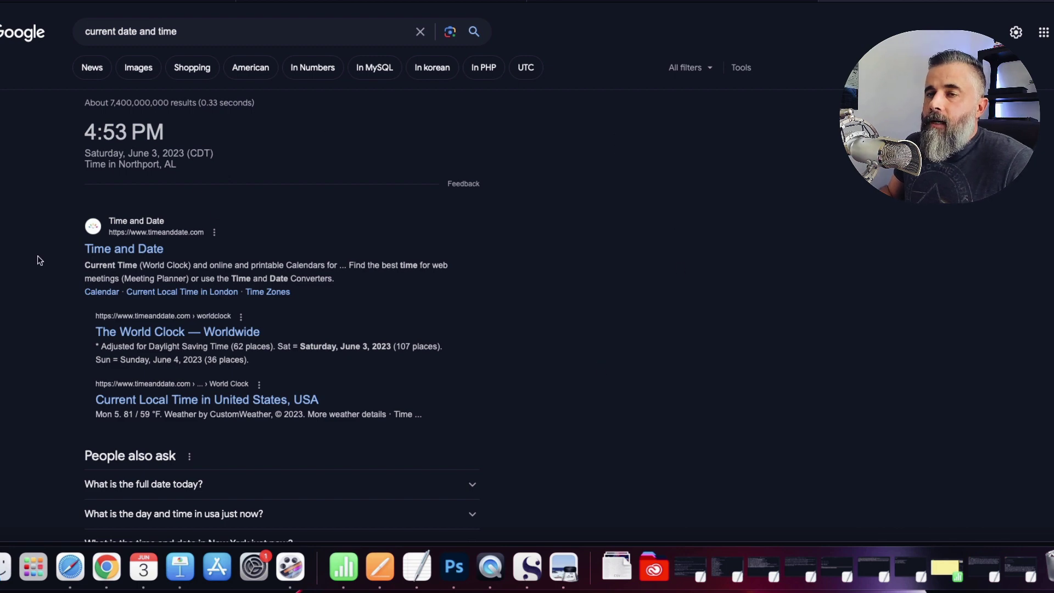
click(98, 571)
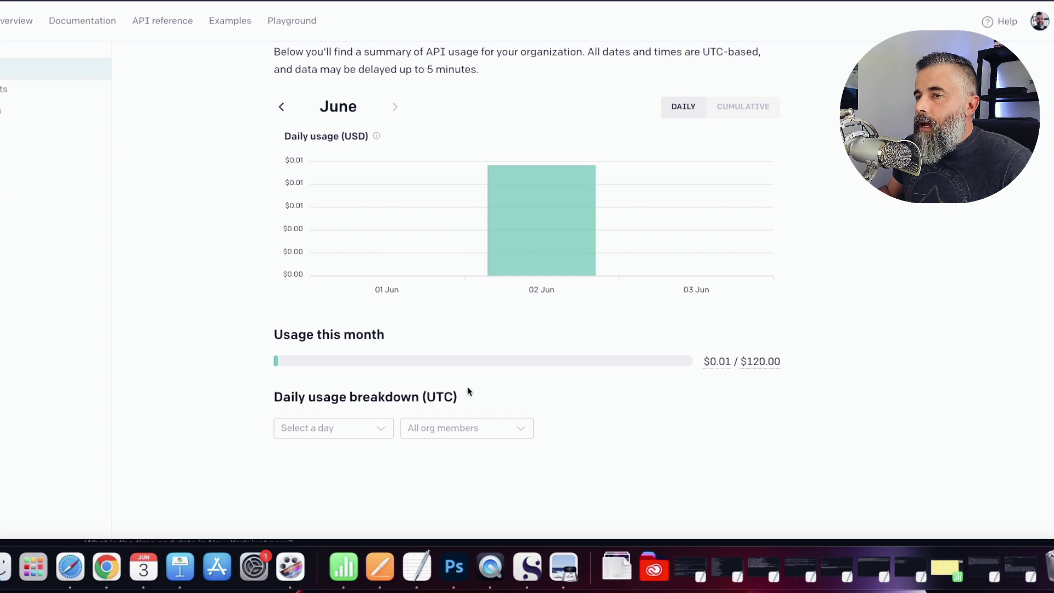
mouse_move(709, 367)
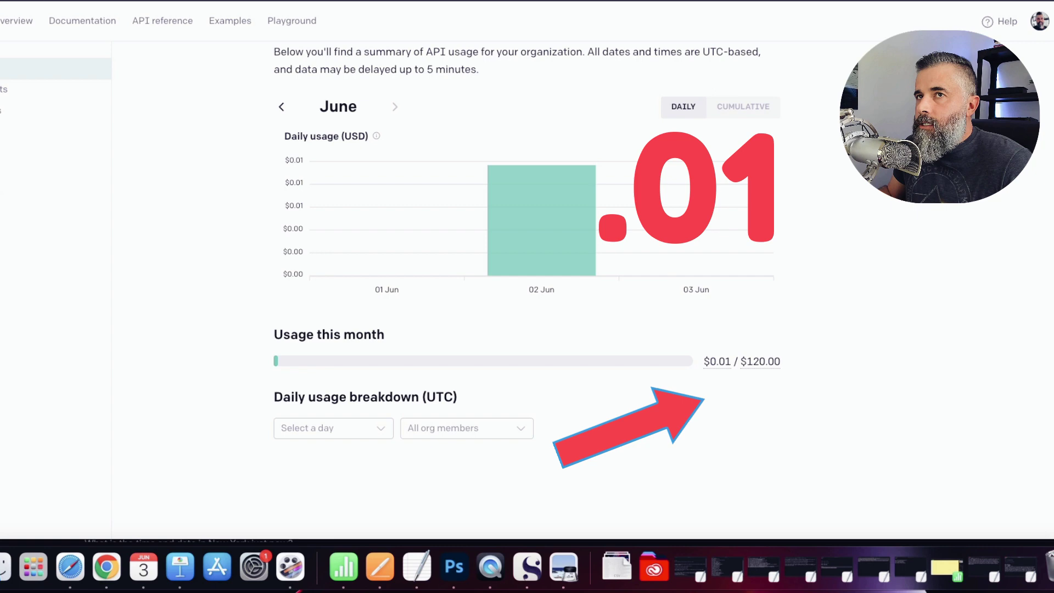
click(55, 68)
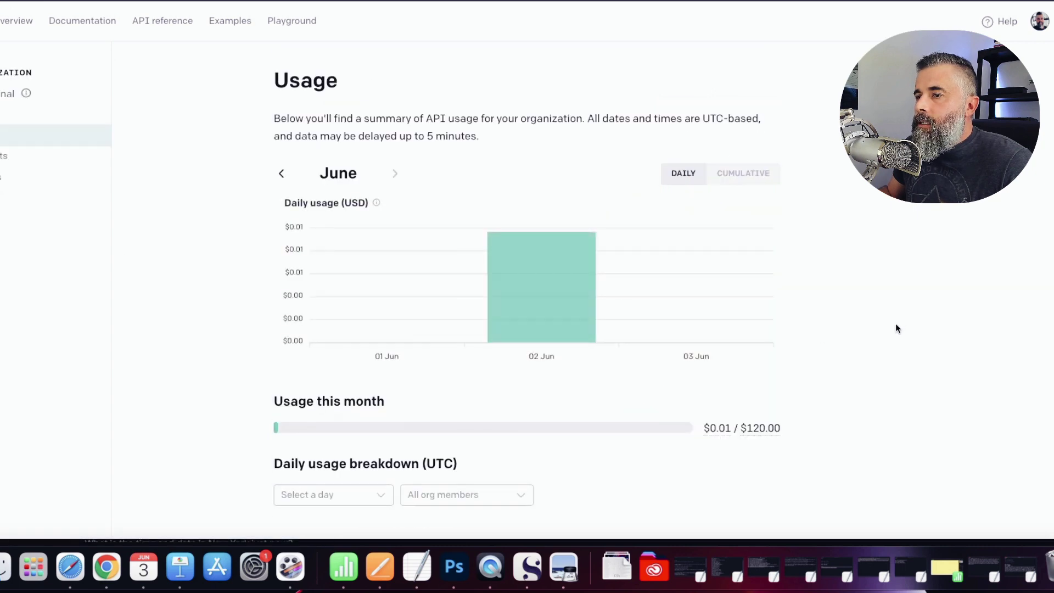
scroll(894, 327, down, 1)
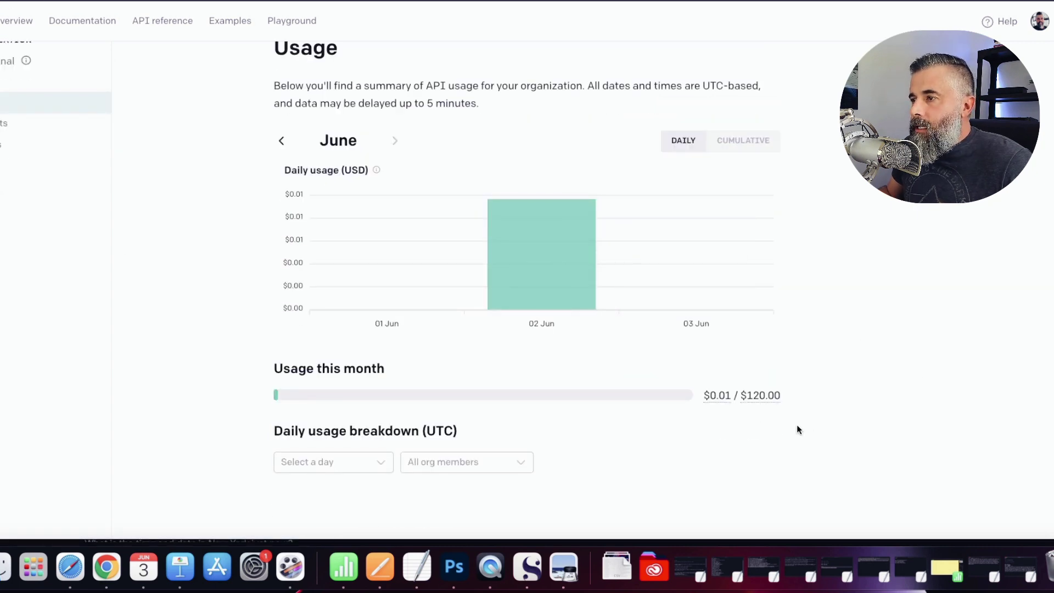
mouse_move(725, 396)
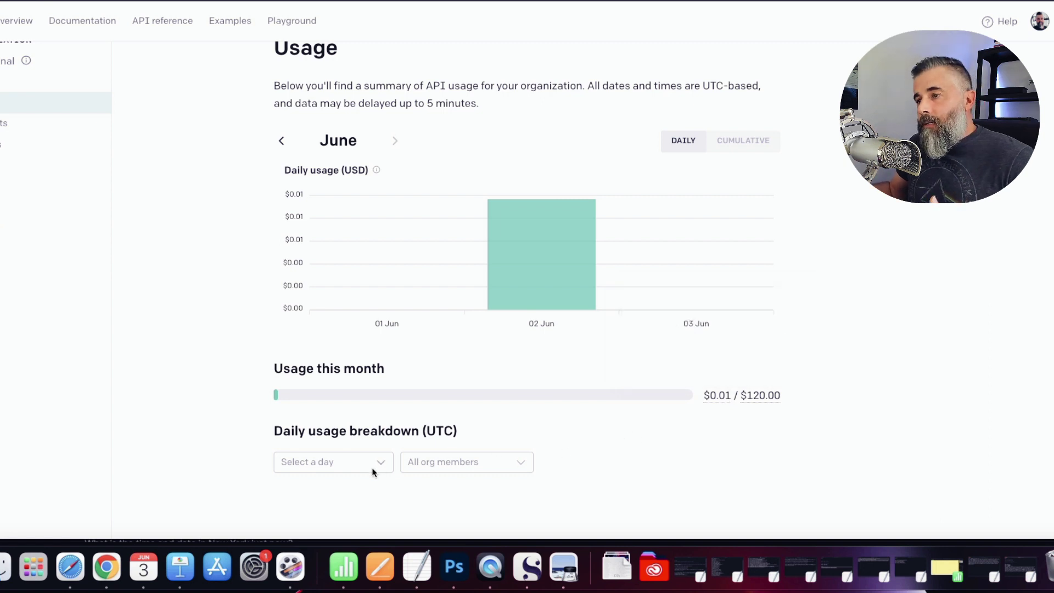
click(78, 567)
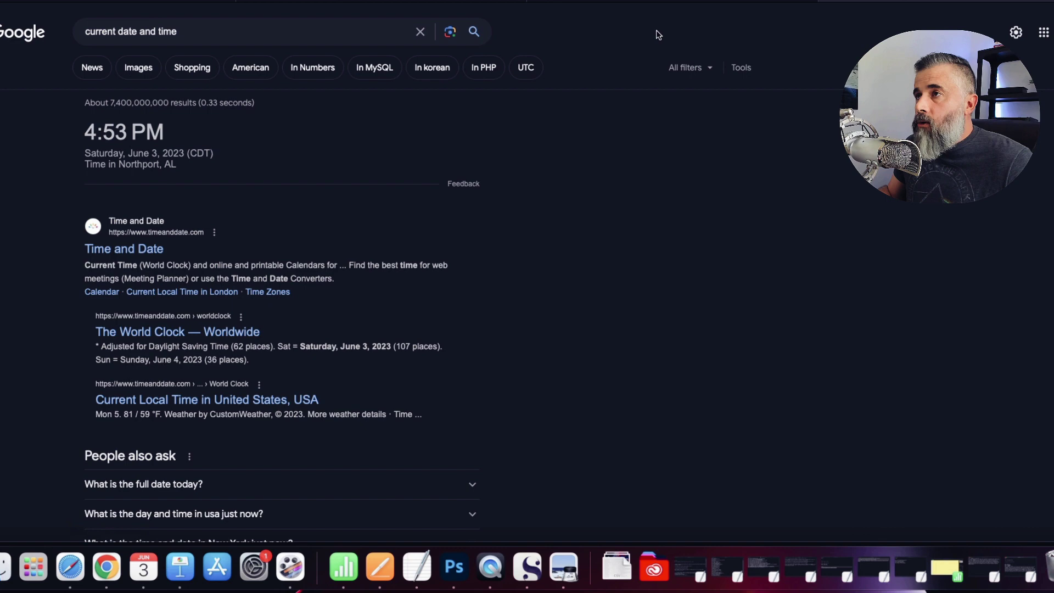
Switch to the 'Copy of AI SEO System Main Builder 1.4 (GPT 3.5 Turbo)' spreadsheet tab.
mouse_move(674, 3)
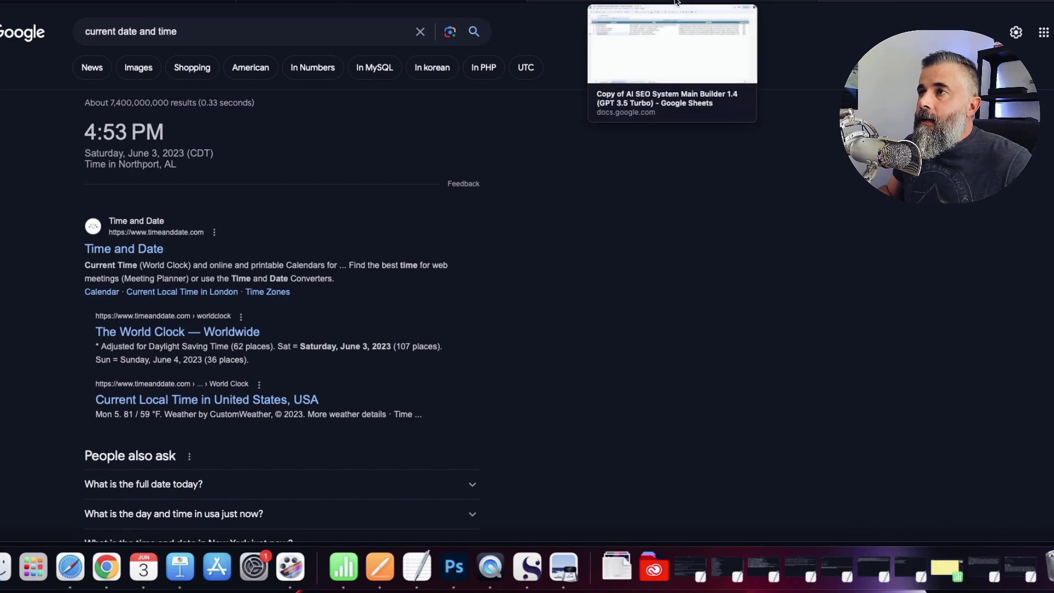
click(675, 2)
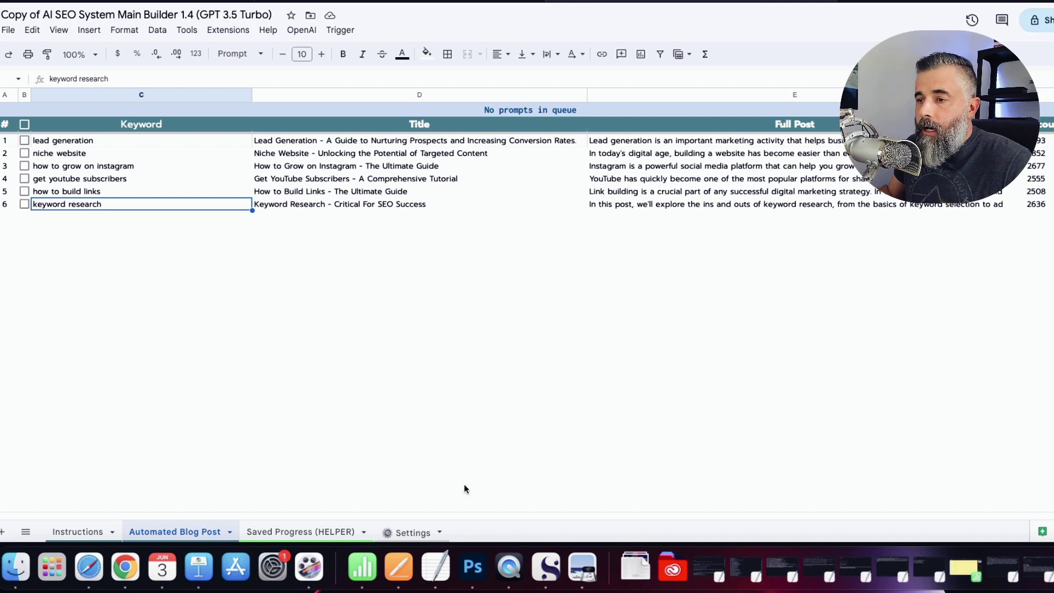
Bring up the Untitled 15 TextEdit note, then select and copy its whole keyword list.
click(435, 568)
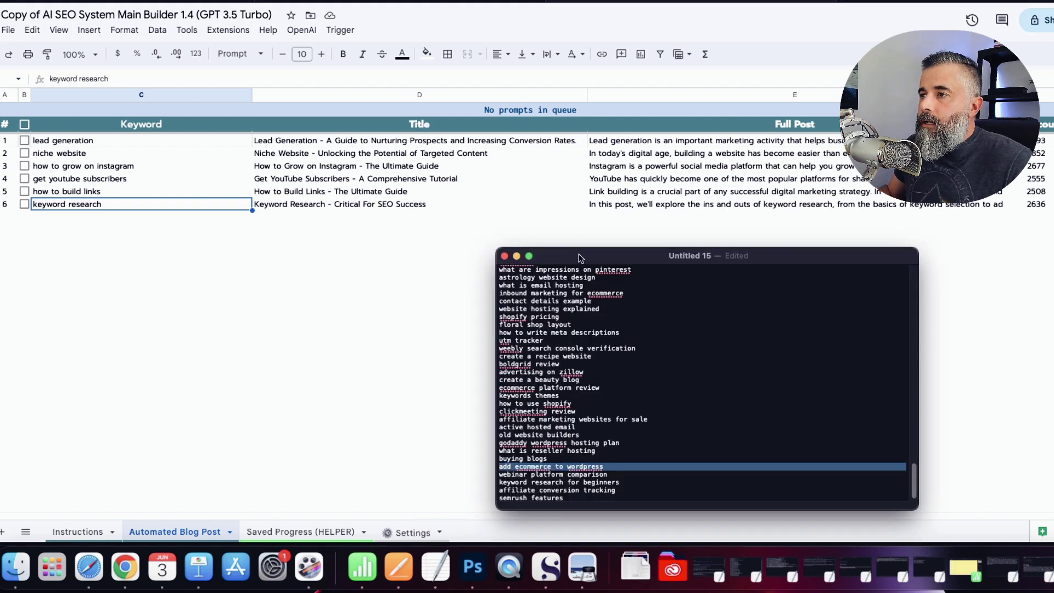
drag(580, 258, 522, 106)
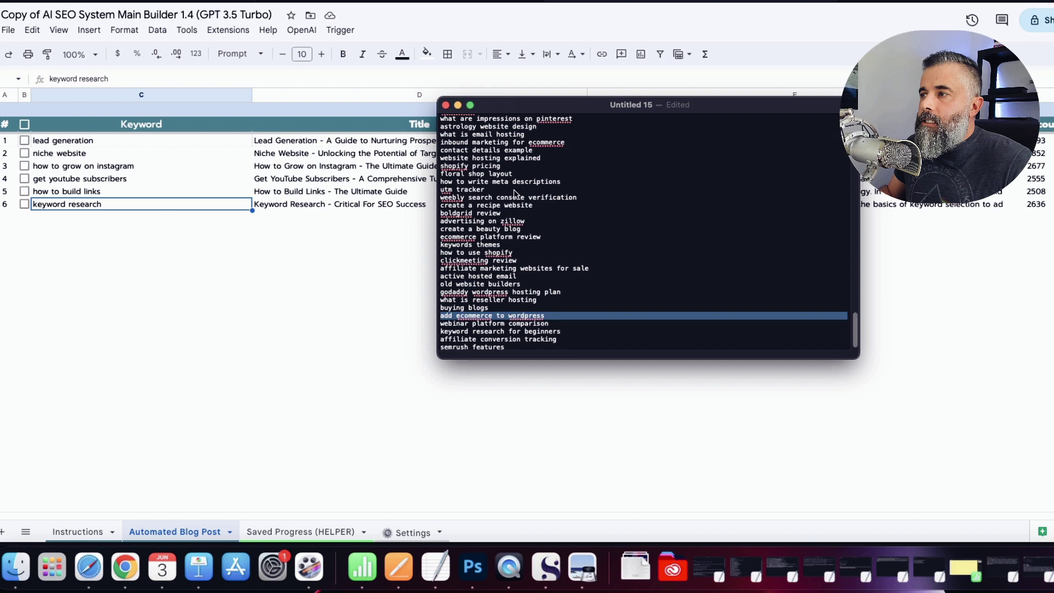
scroll(516, 192, up, 20)
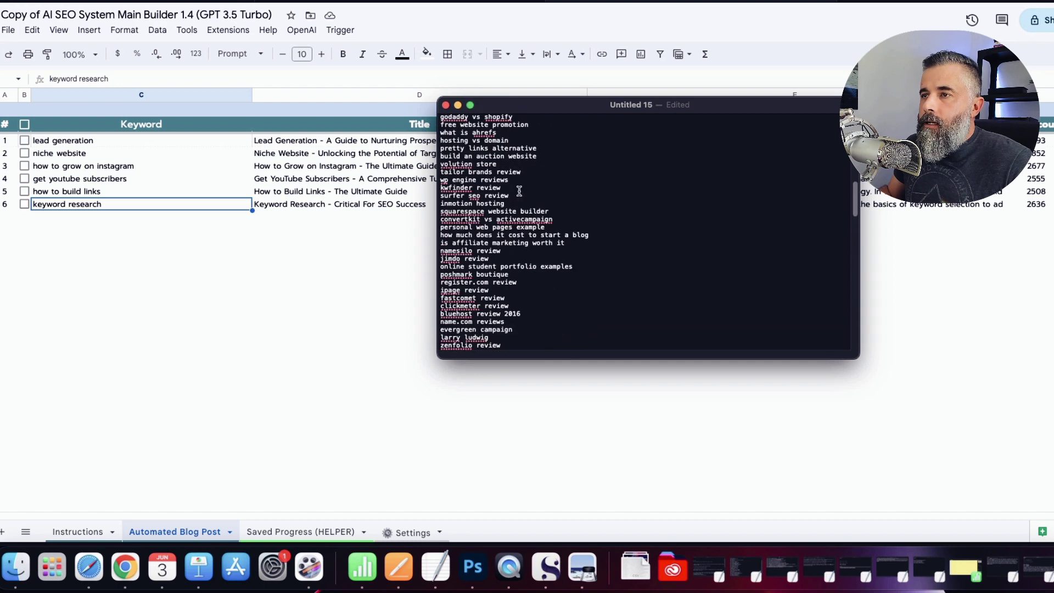
scroll(516, 192, up, 15)
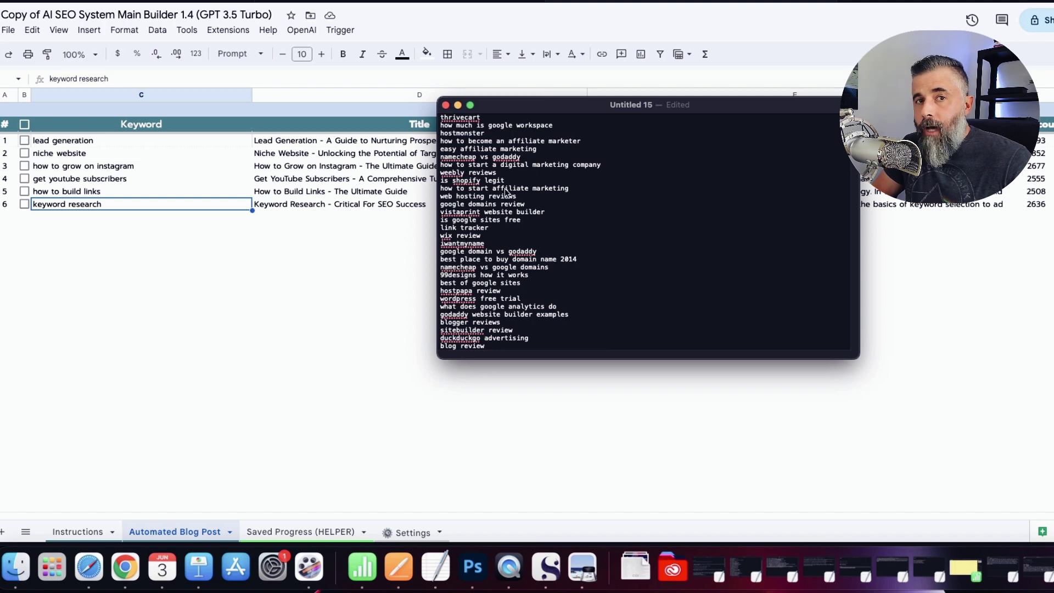
click(568, 209)
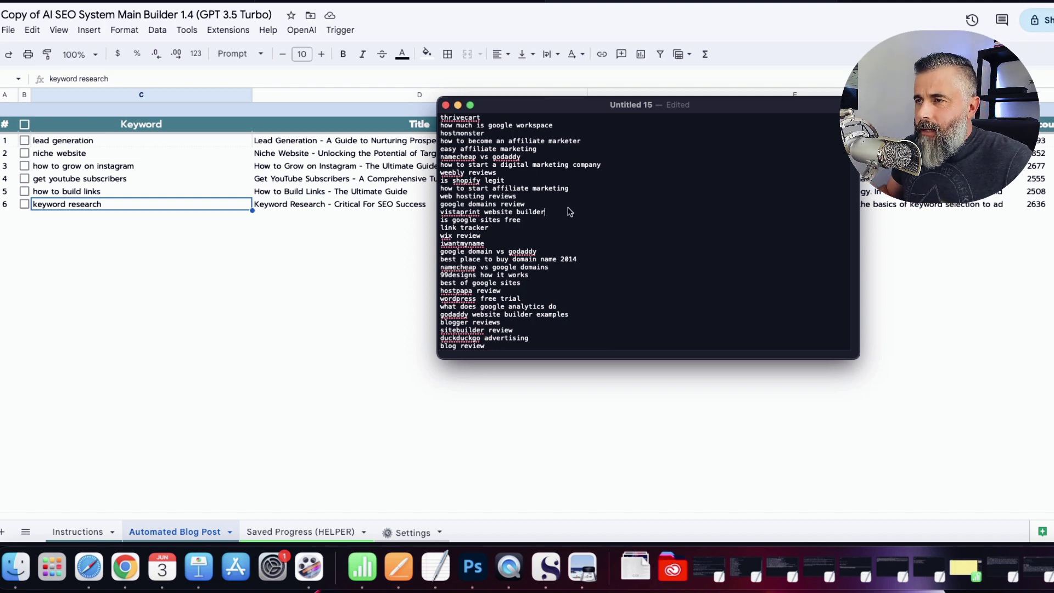
key(super+a)
key(super+c)
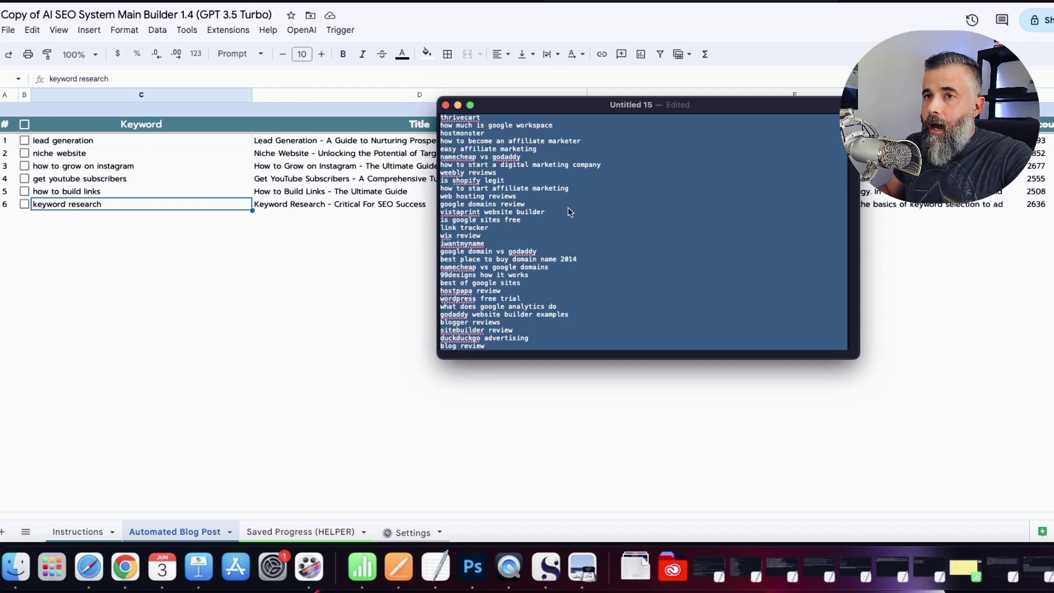
key(super+Tab)
Paste the keywords into column C starting at C7, beginning with 'thrivecart'.
click(69, 215)
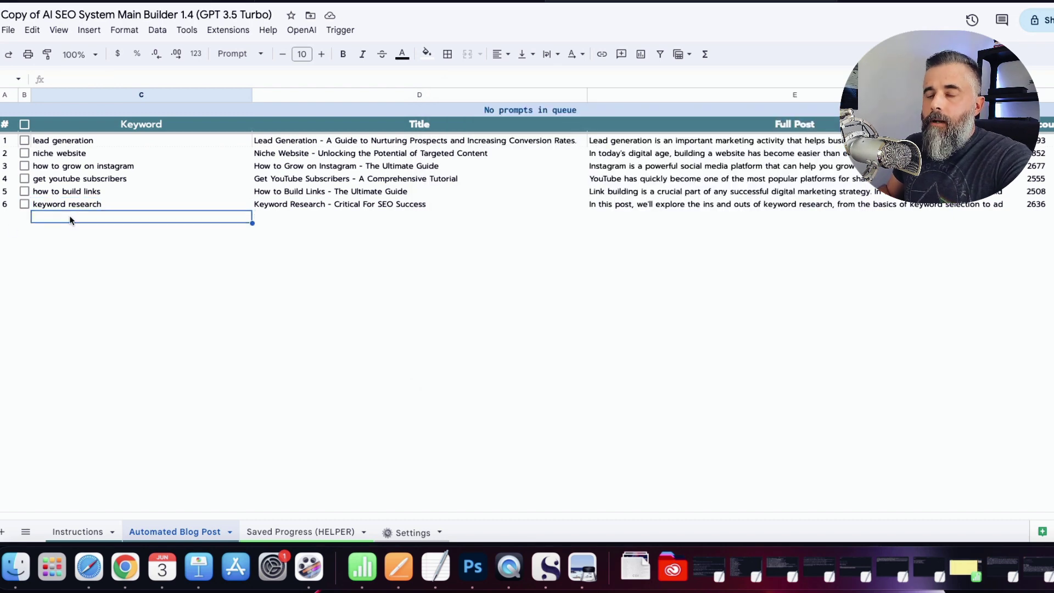
key(super+v)
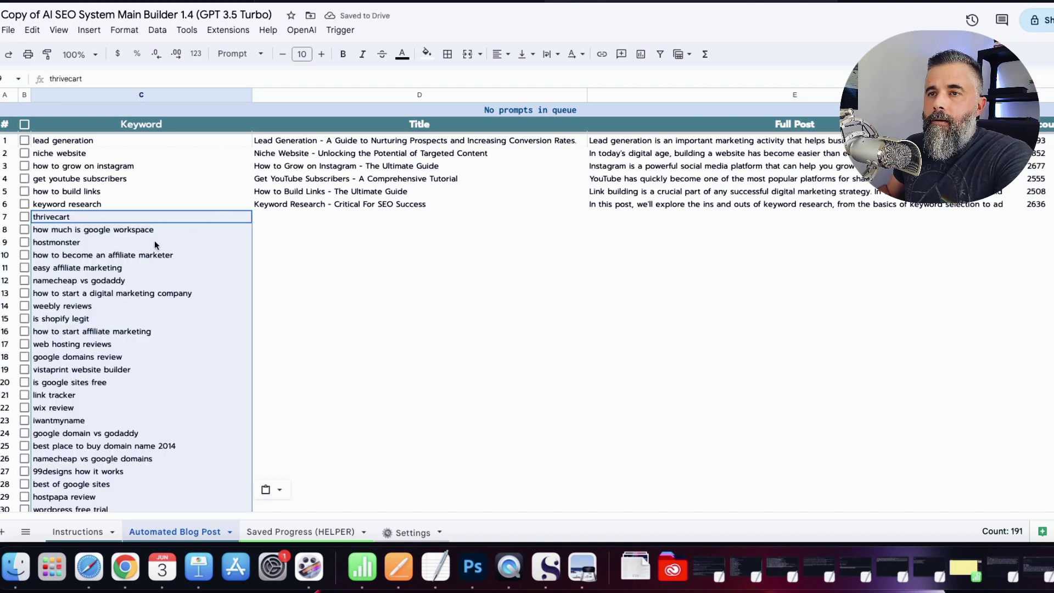
scroll(155, 240, down, 8)
scroll(151, 245, down, 20)
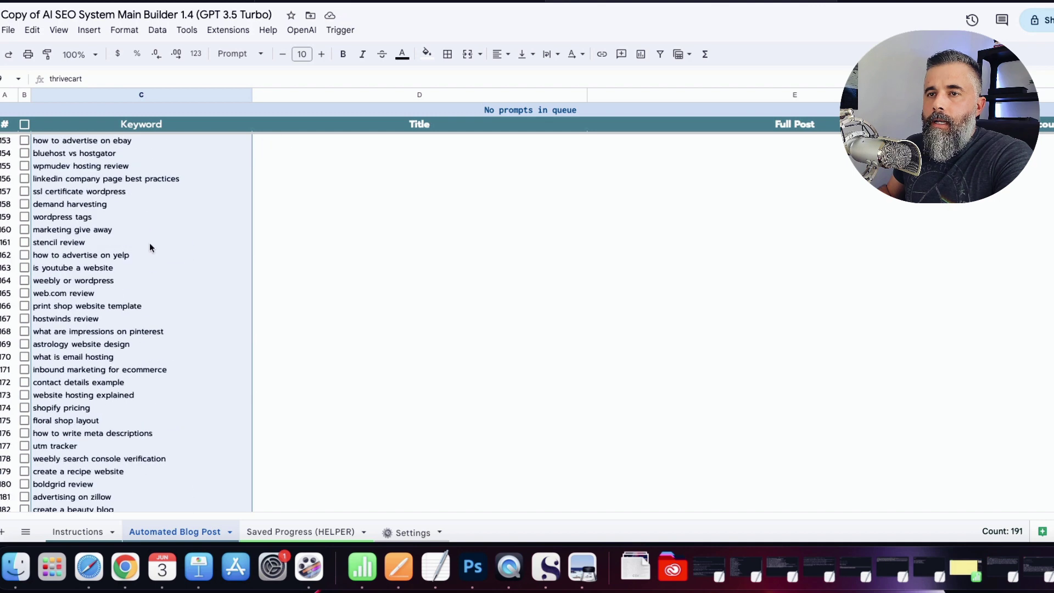
scroll(149, 245, up, 20)
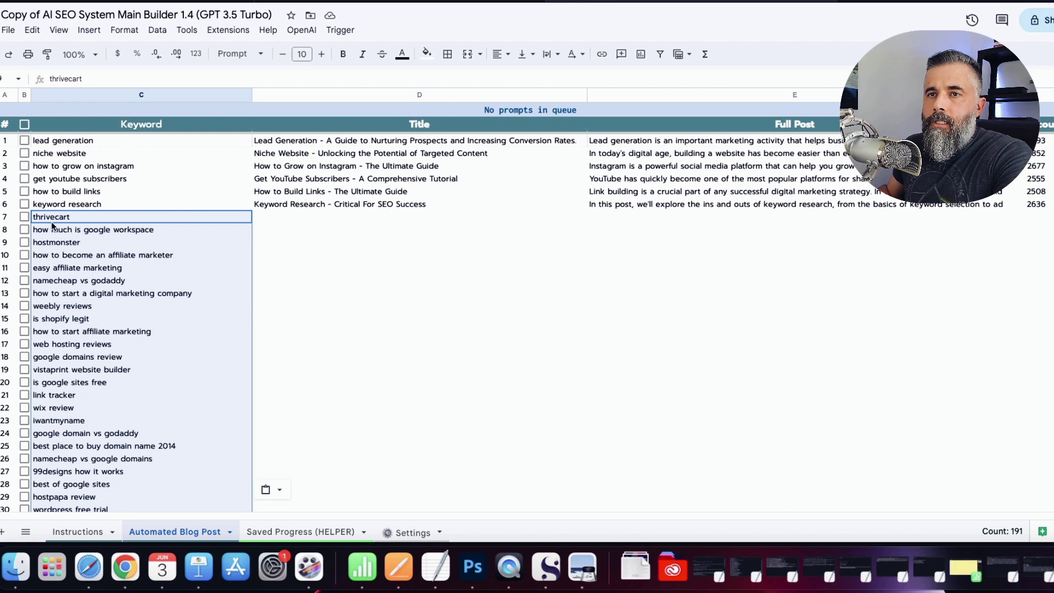
Tick the column B queue checkboxes for the new keyword rows, starting with thrivecart in row 7.
click(24, 217)
click(24, 230)
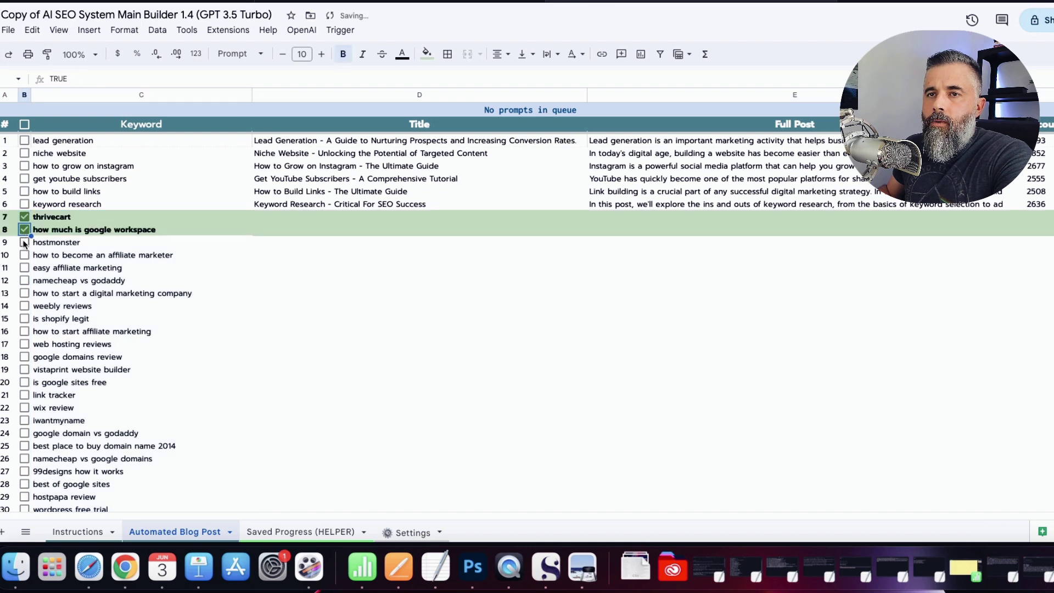
click(24, 242)
click(25, 254)
click(24, 267)
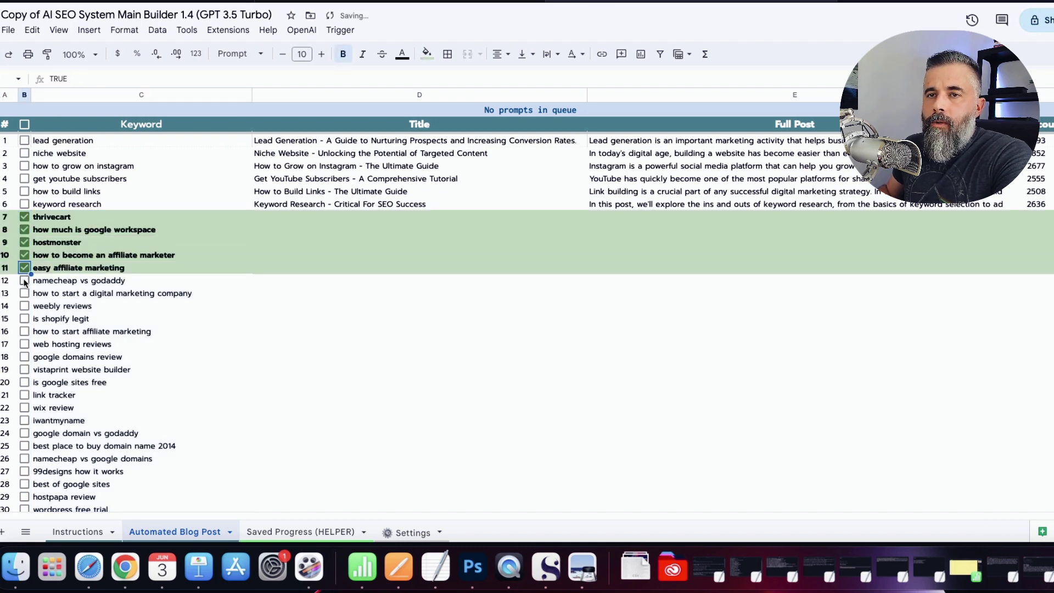
click(24, 280)
click(24, 294)
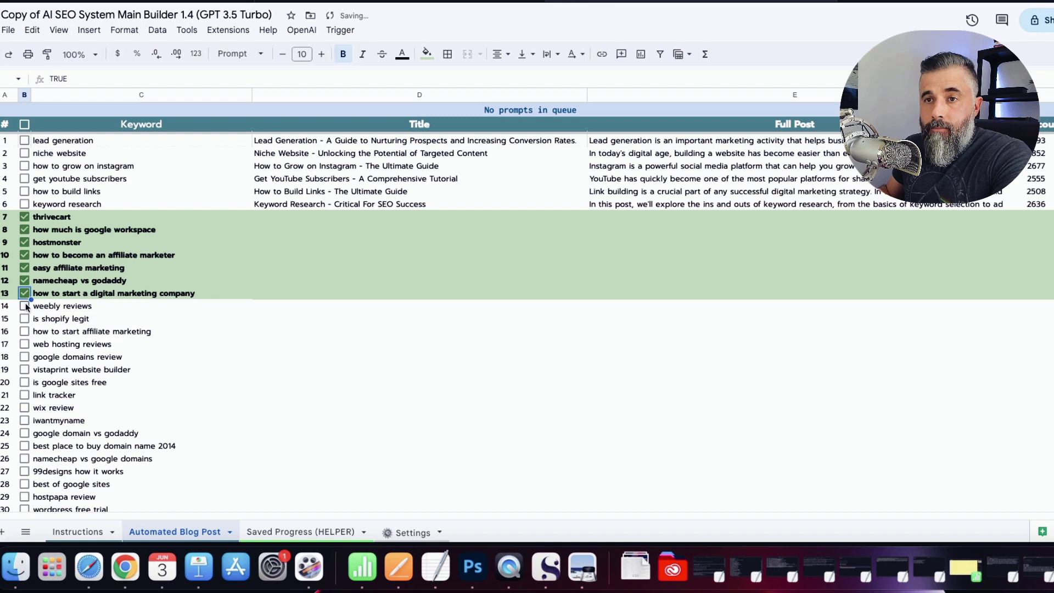
click(24, 305)
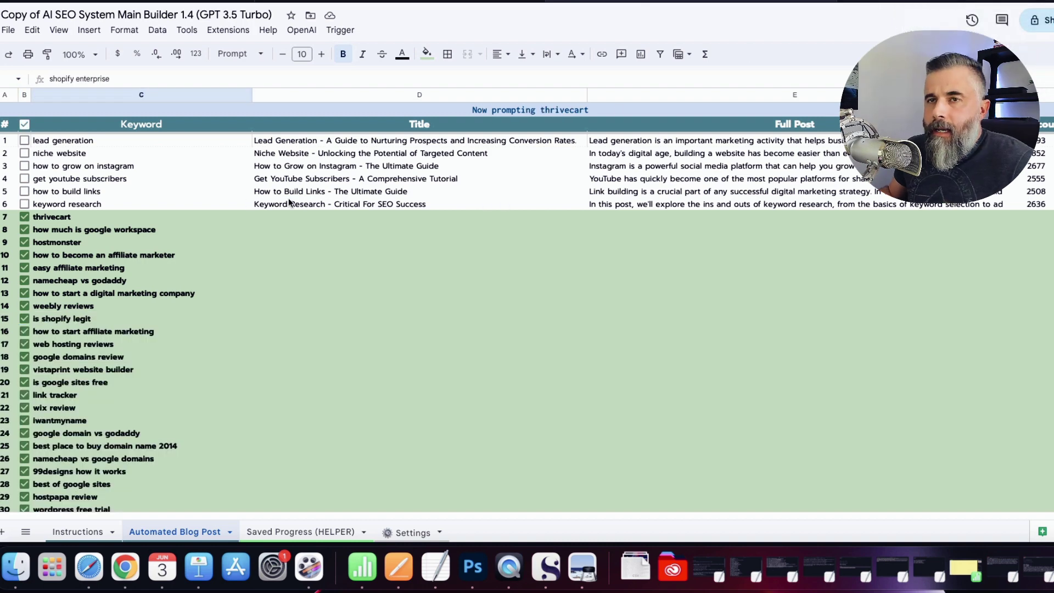
scroll(147, 241, down, 20)
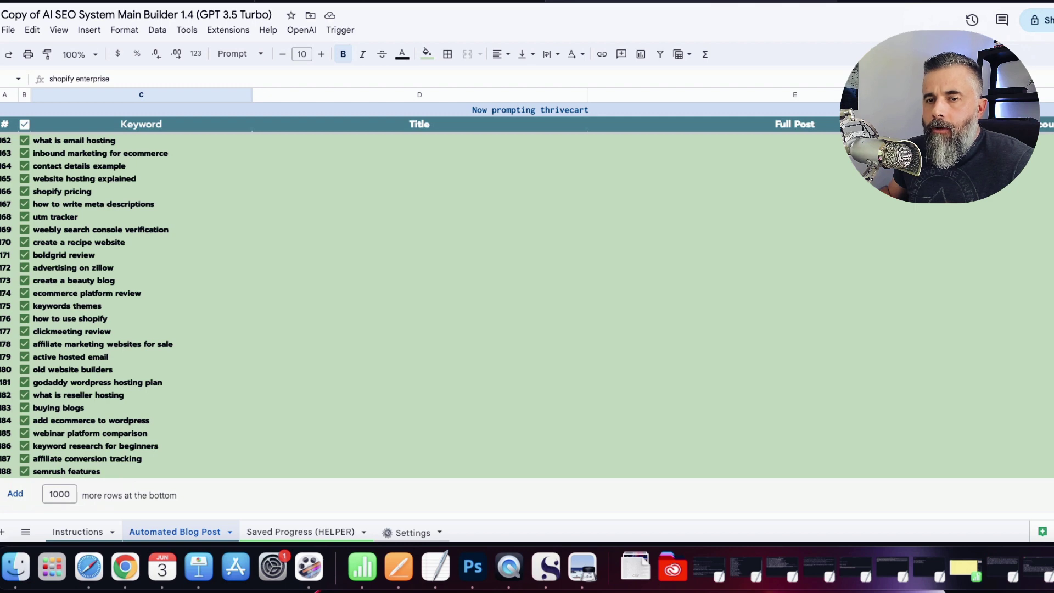
scroll(75, 237, up, 20)
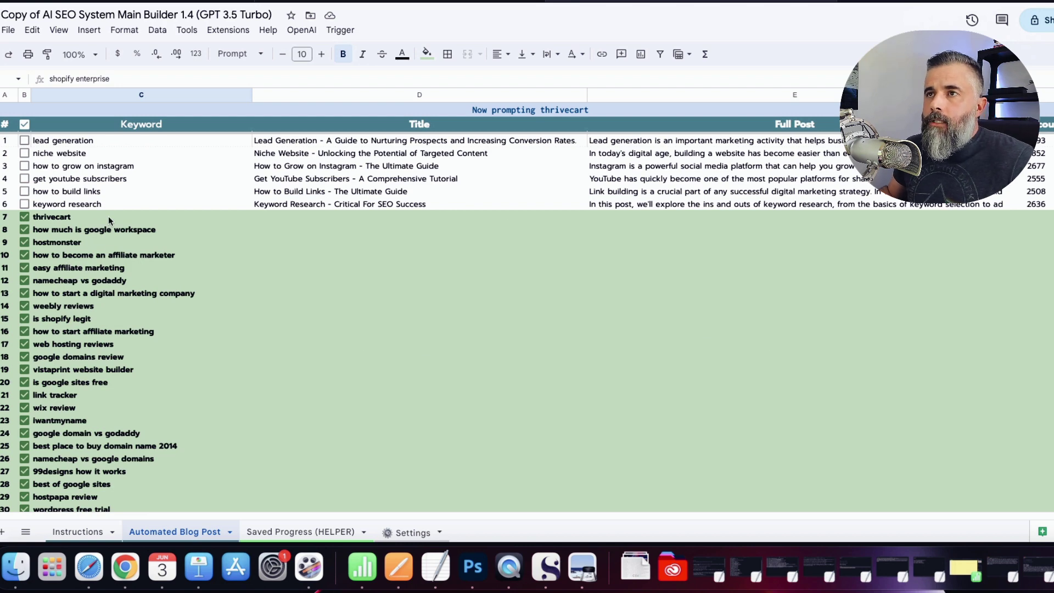
Run the post-generation command for the ticked keywords, then switch to the time search.
click(300, 31)
click(305, 50)
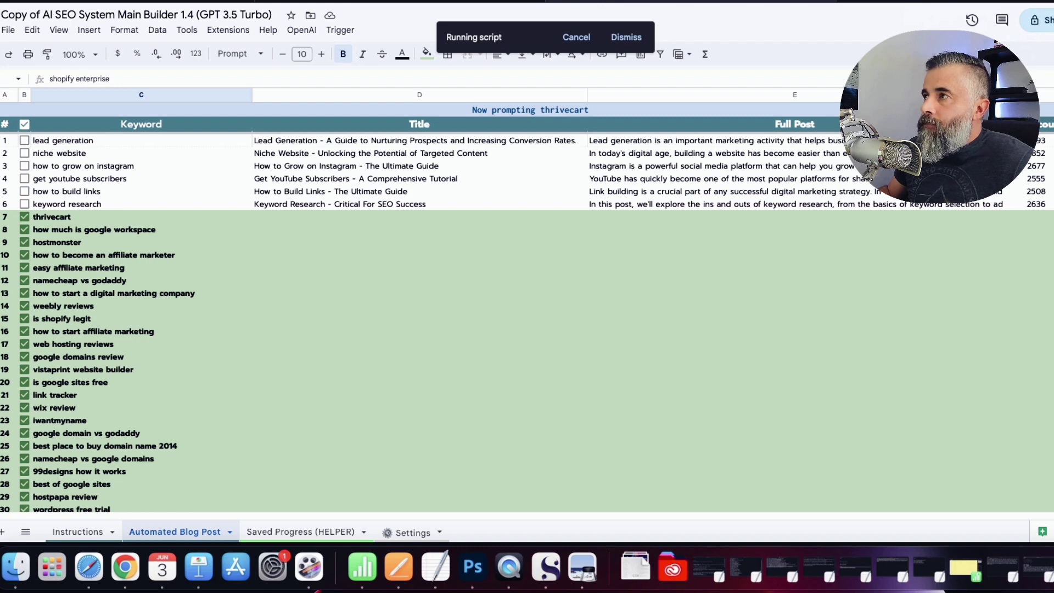
key(ctrl+Tab)
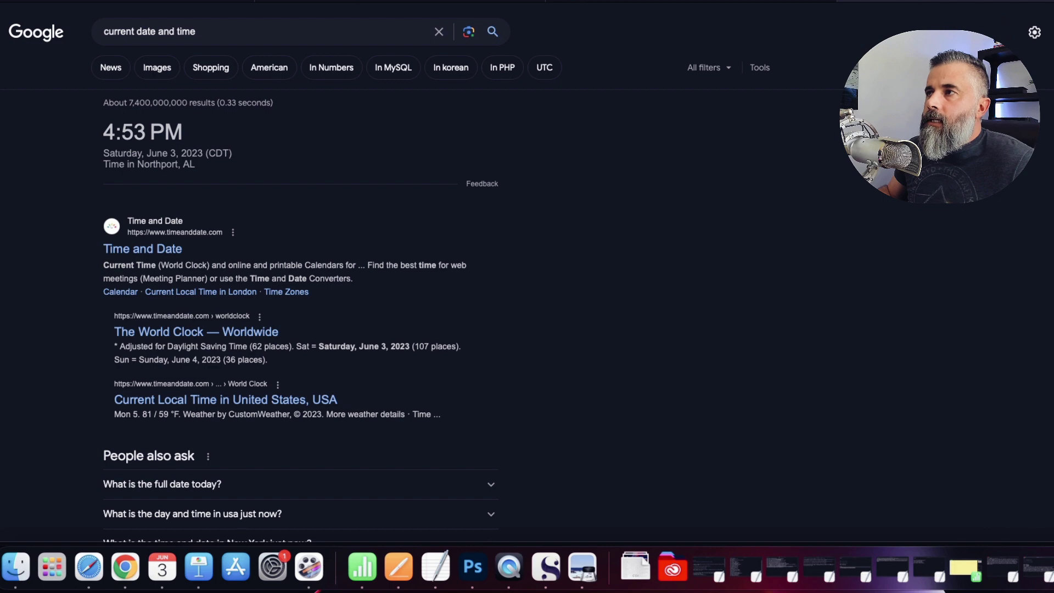
Reload the current date and time search, then return to the AI SEO sheet.
key(super+r)
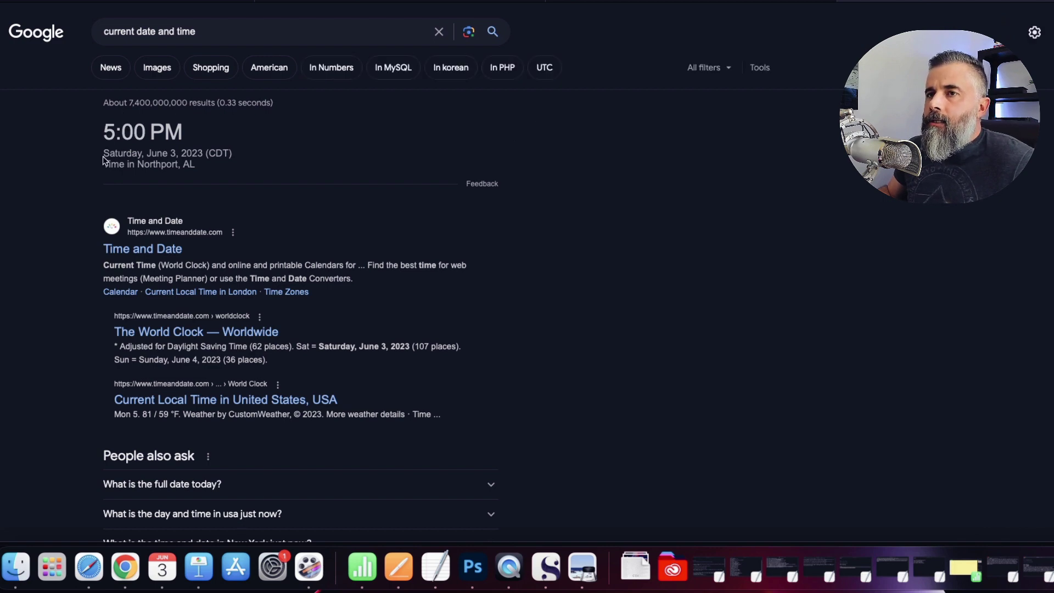
click(641, 3)
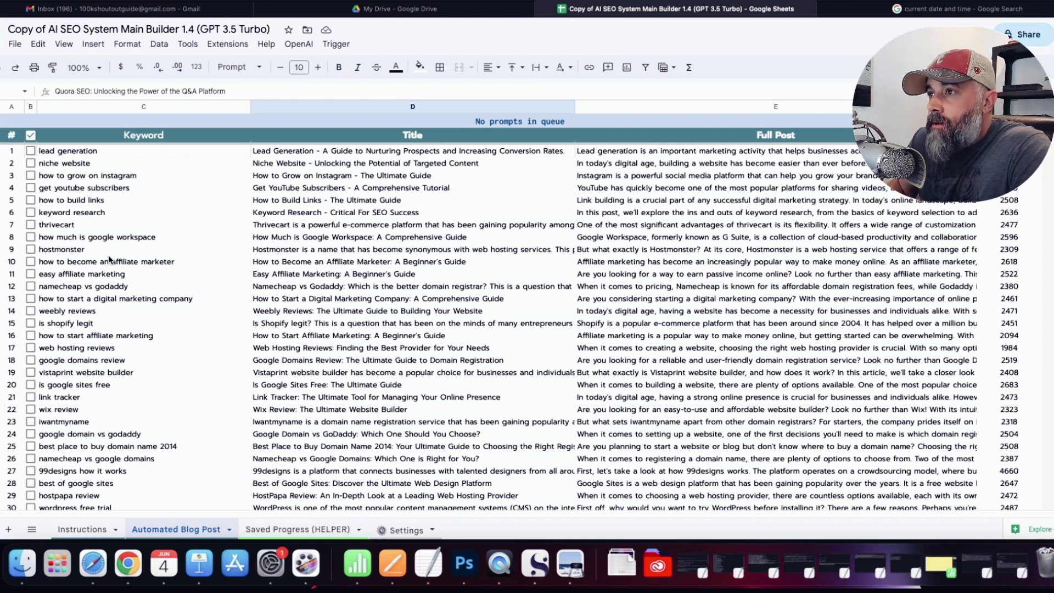
scroll(109, 263, down, 15)
scroll(108, 269, down, 20)
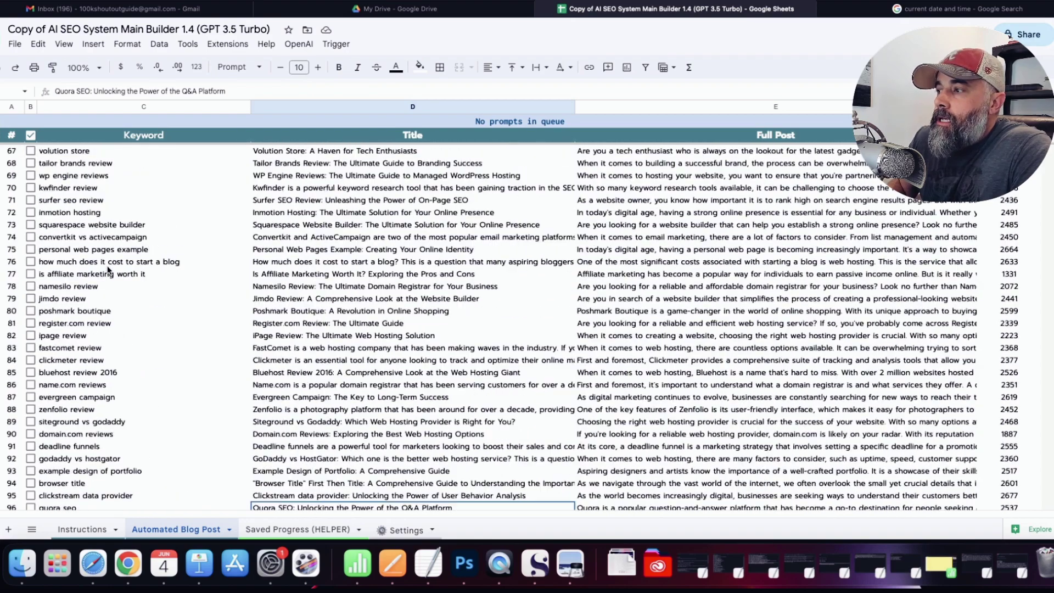
scroll(106, 295, down, 12)
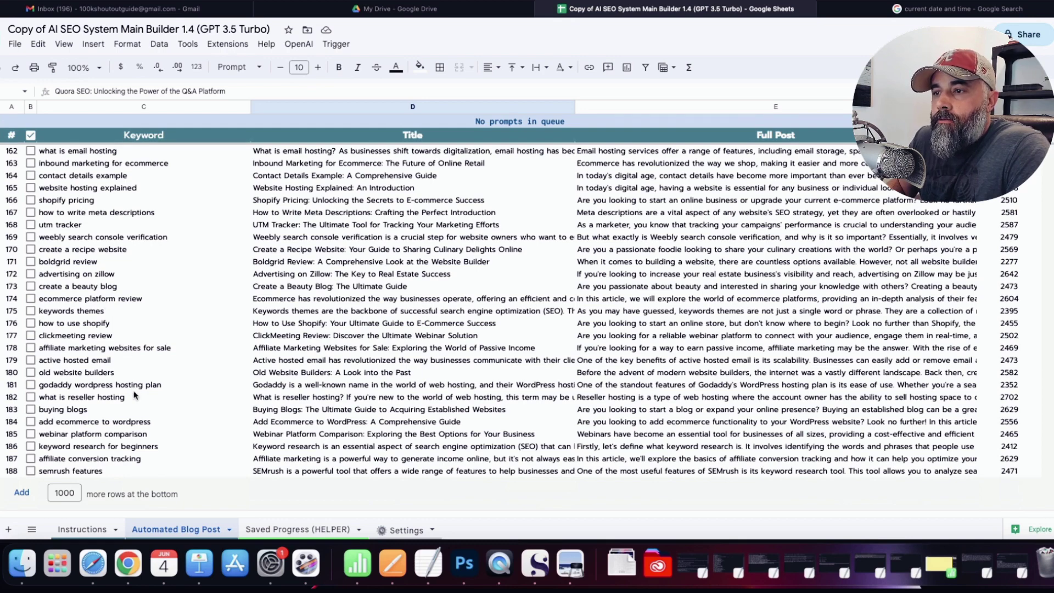
scroll(272, 408, up, 1)
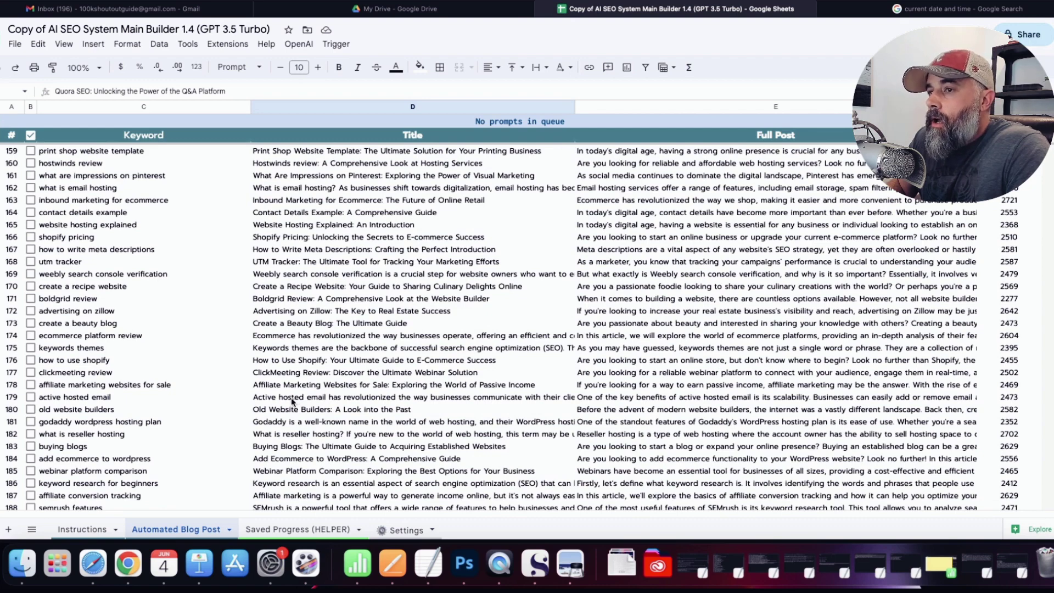
scroll(293, 401, down, 1)
scroll(296, 387, up, 6)
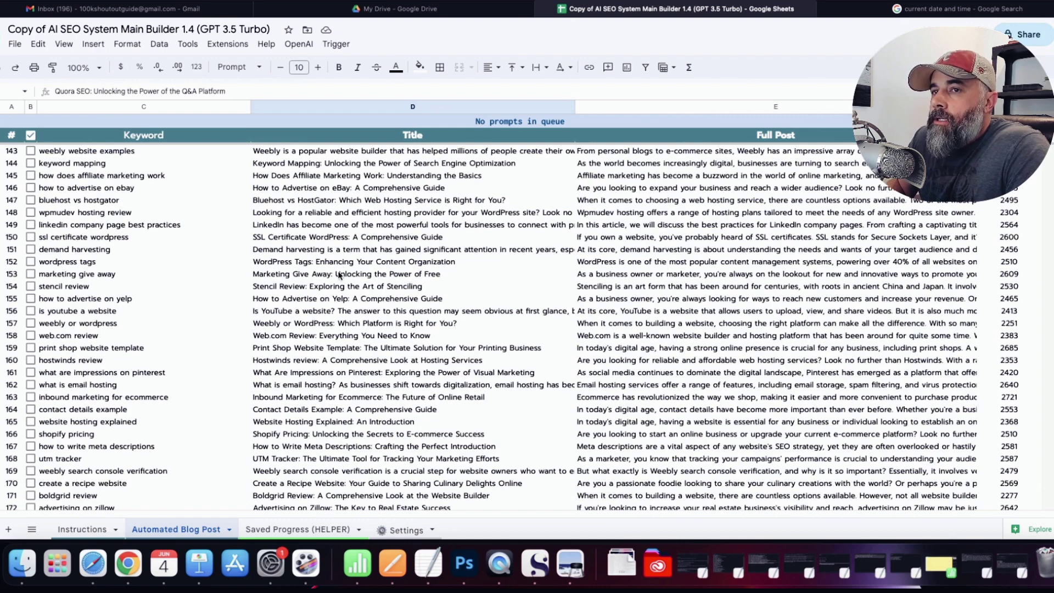
Expand and read the marketing give away full post in E153, then return to the time search.
click(625, 276)
double_click(624, 276)
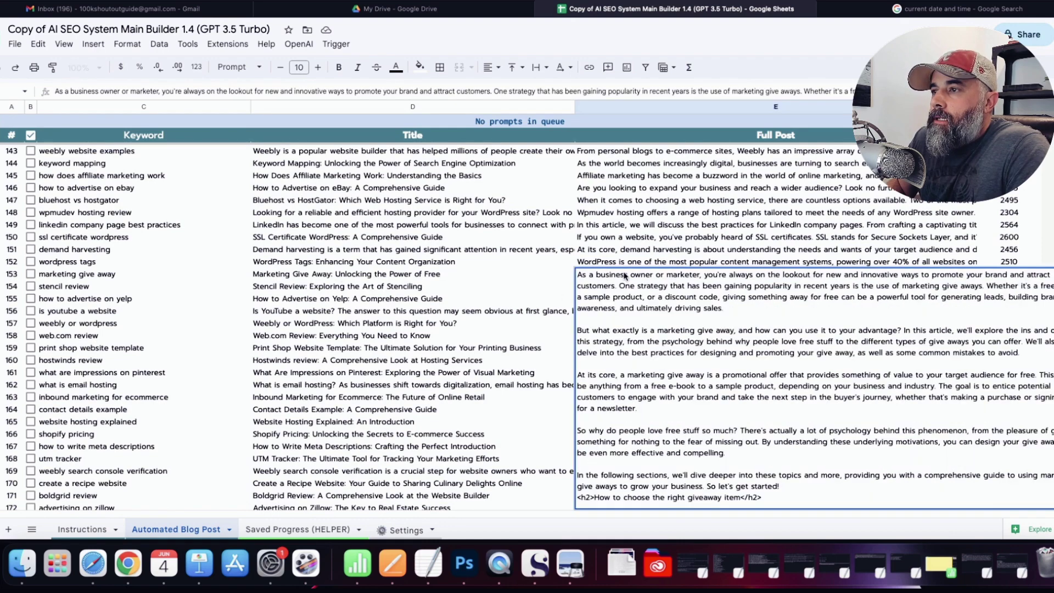
scroll(733, 310, down, 2)
scroll(733, 310, down, 5)
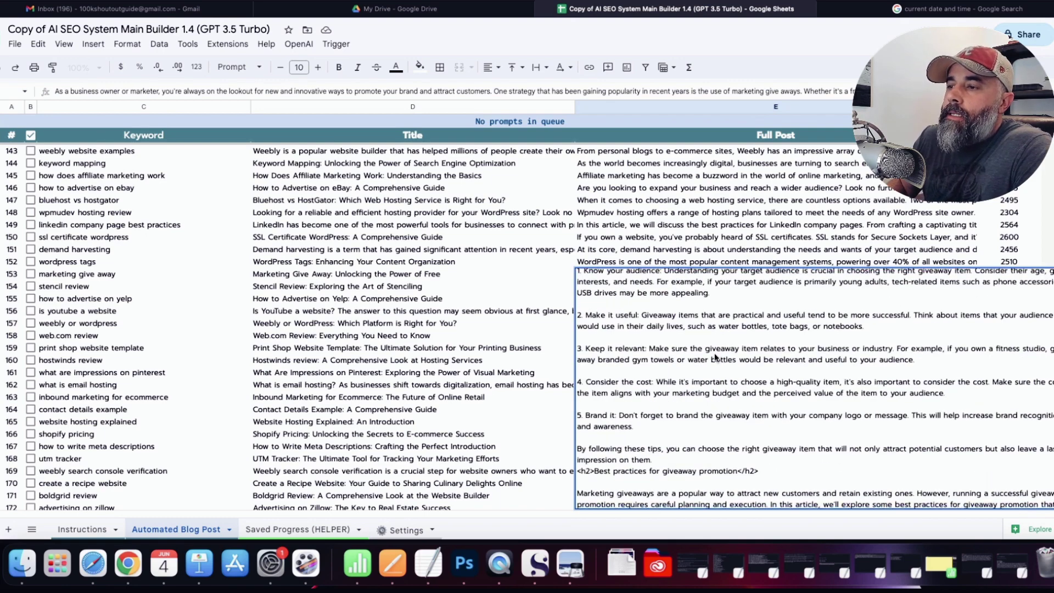
scroll(715, 357, down, 1)
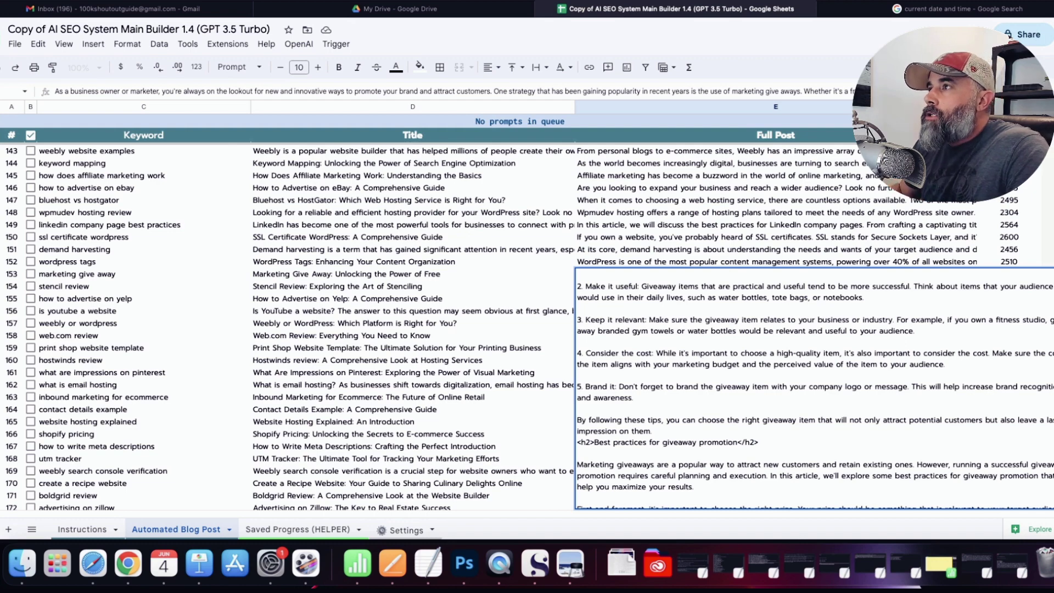
click(907, 8)
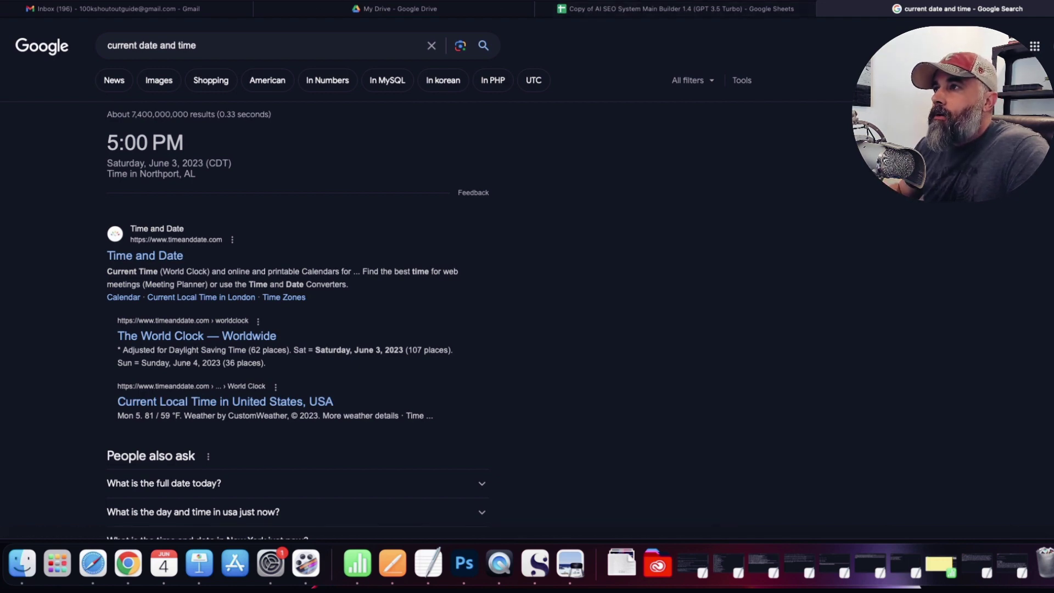
Reload the time search to 8:09 AM Sunday, June 4, then show the OpenAI usage page.
key(super+r)
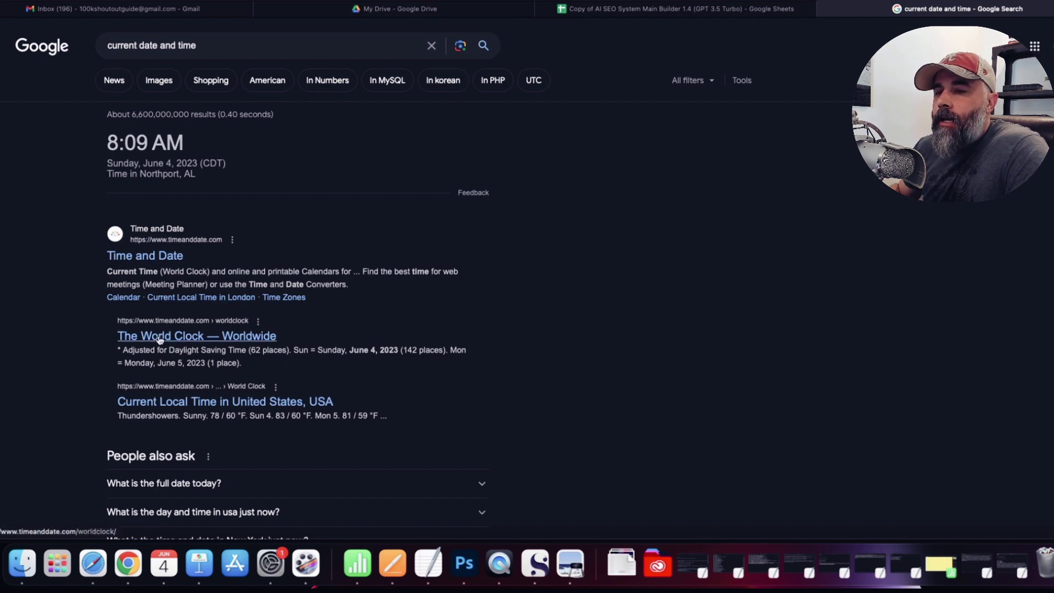
click(130, 566)
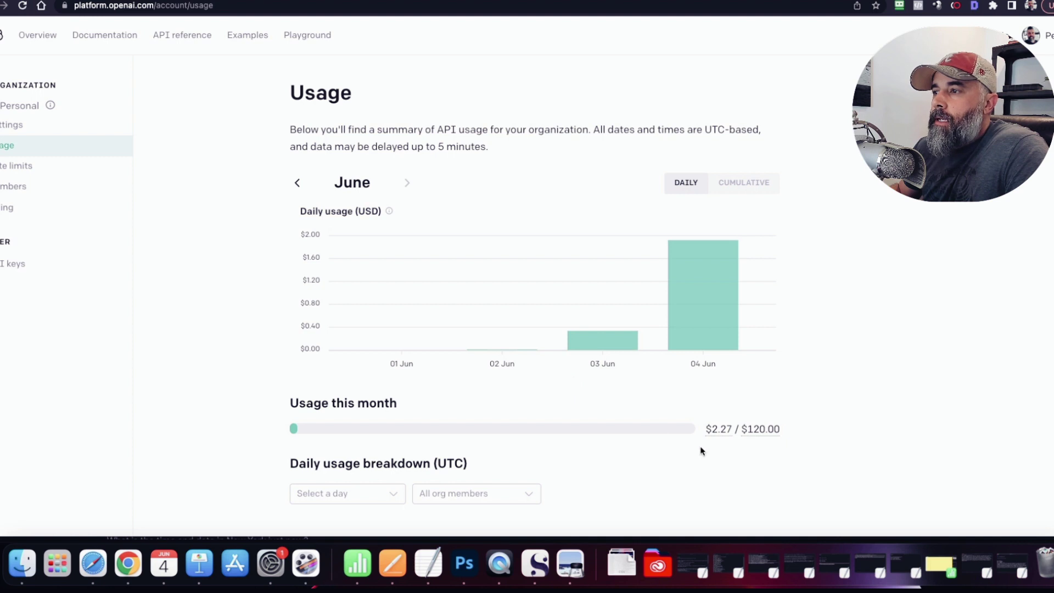
Reload the OpenAI usage page and view June's spending chart, $2.27 of $120.00.
click(21, 9)
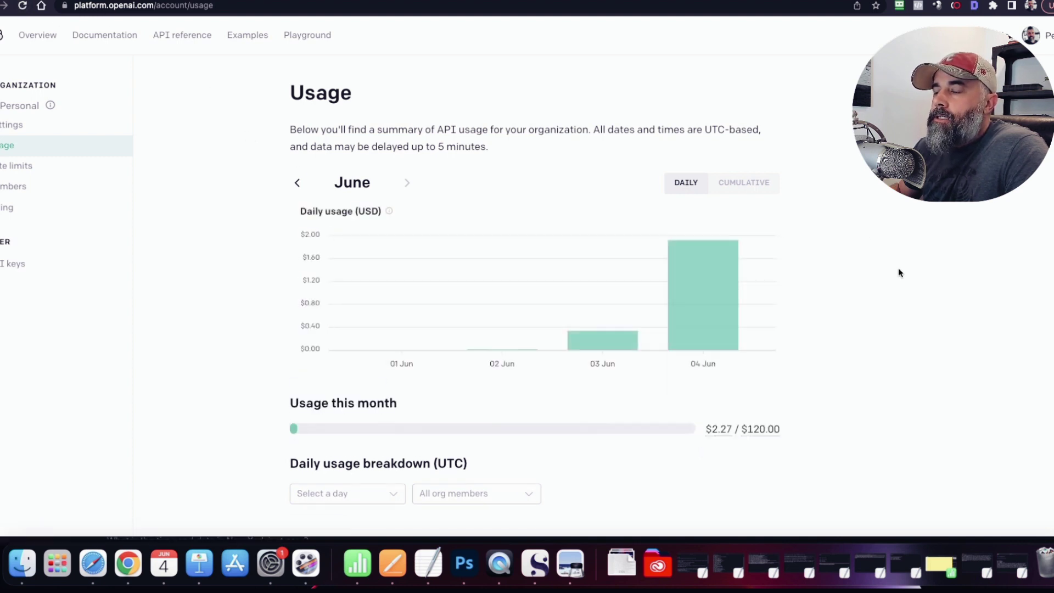
scroll(897, 275, down, 1)
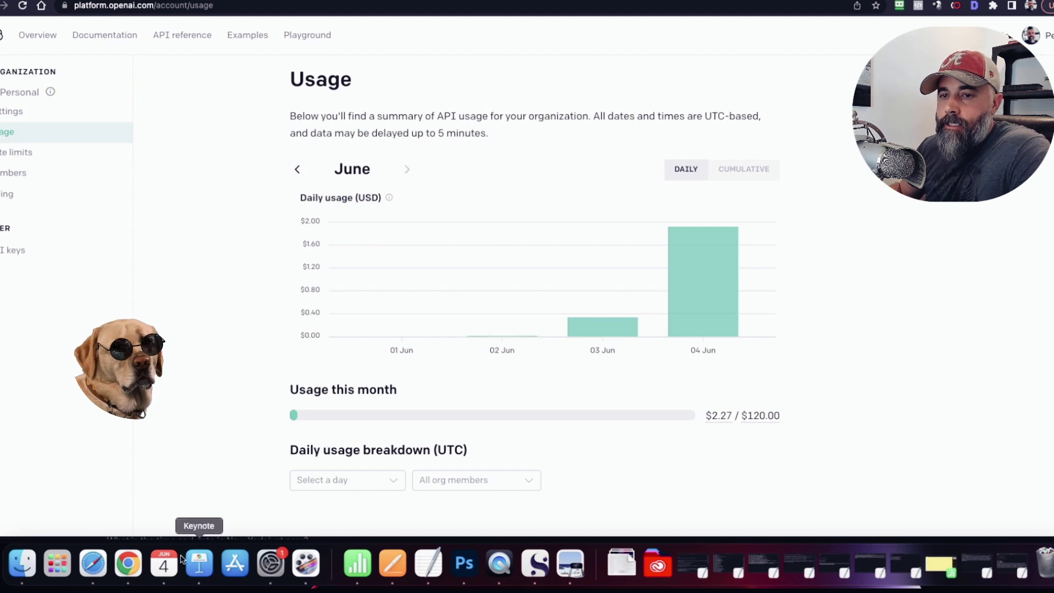
Leave the Google time search and return to the 'Copy of AI SEO System Main Builder' sheet.
click(93, 571)
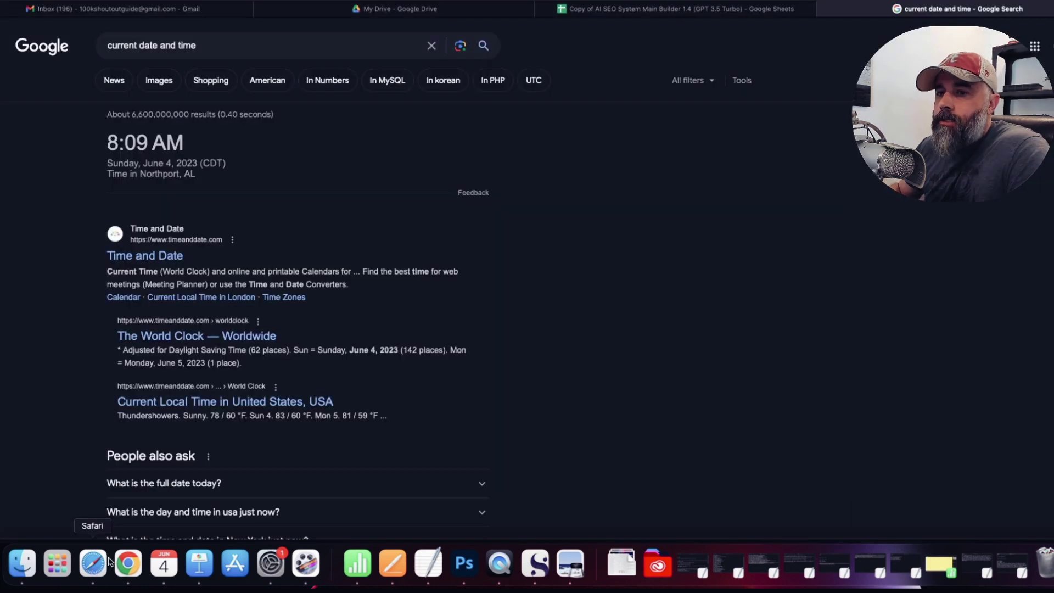
click(691, 8)
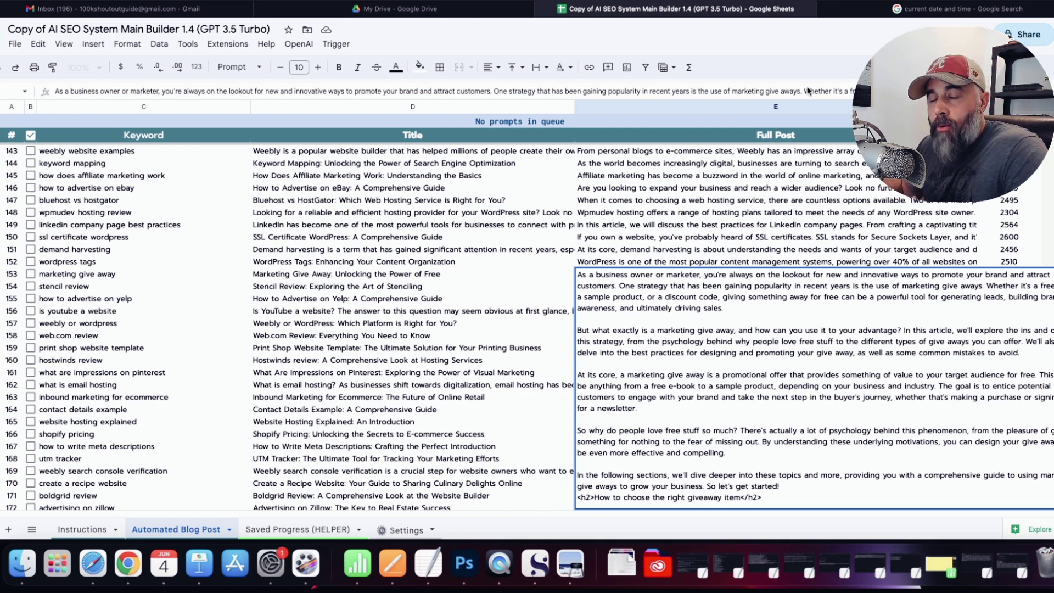
Close the expanded post and narrow column D so word counts show beside posts in rows 103–132.
click(919, 203)
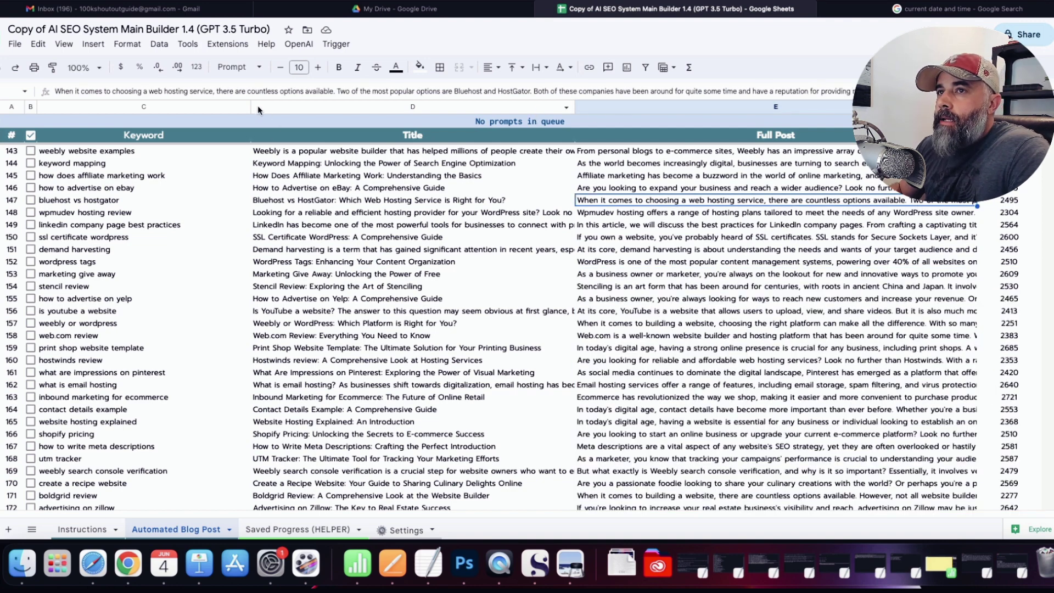
drag(575, 107, 402, 124)
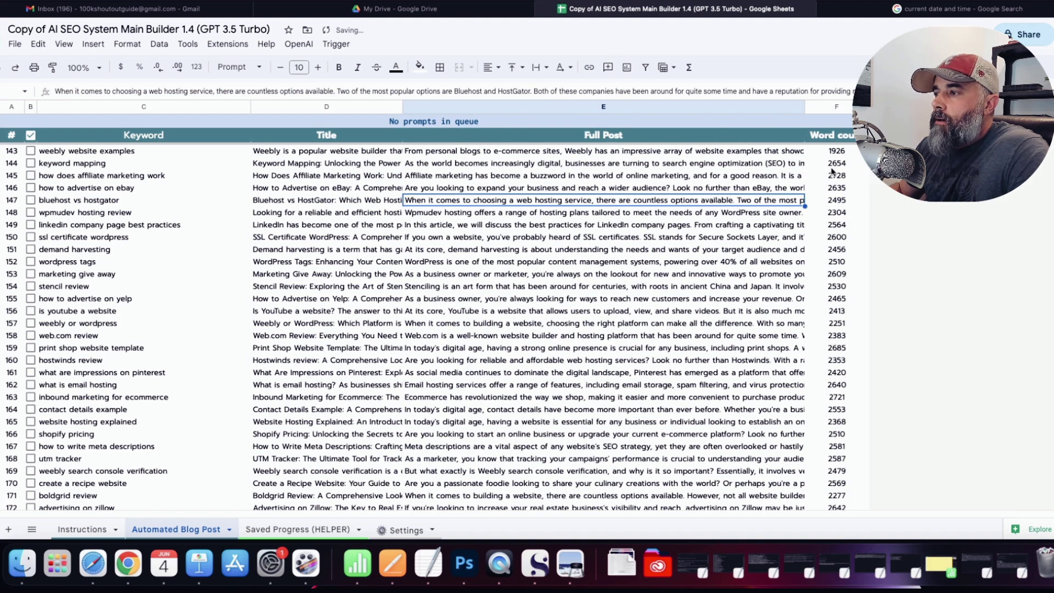
scroll(831, 175, down, 1)
scroll(830, 190, down, 5)
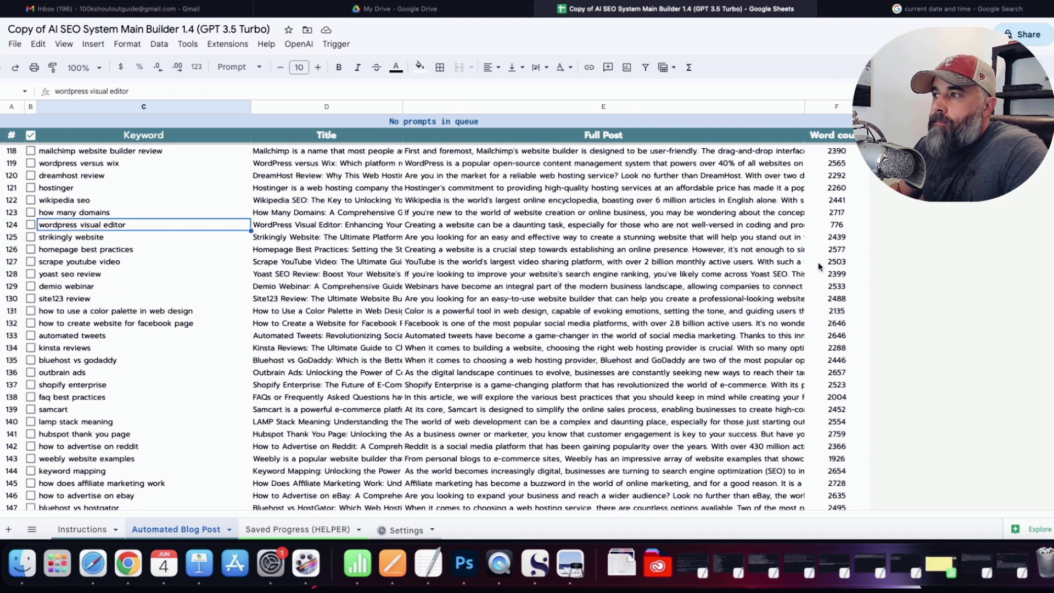
scroll(819, 260, up, 2)
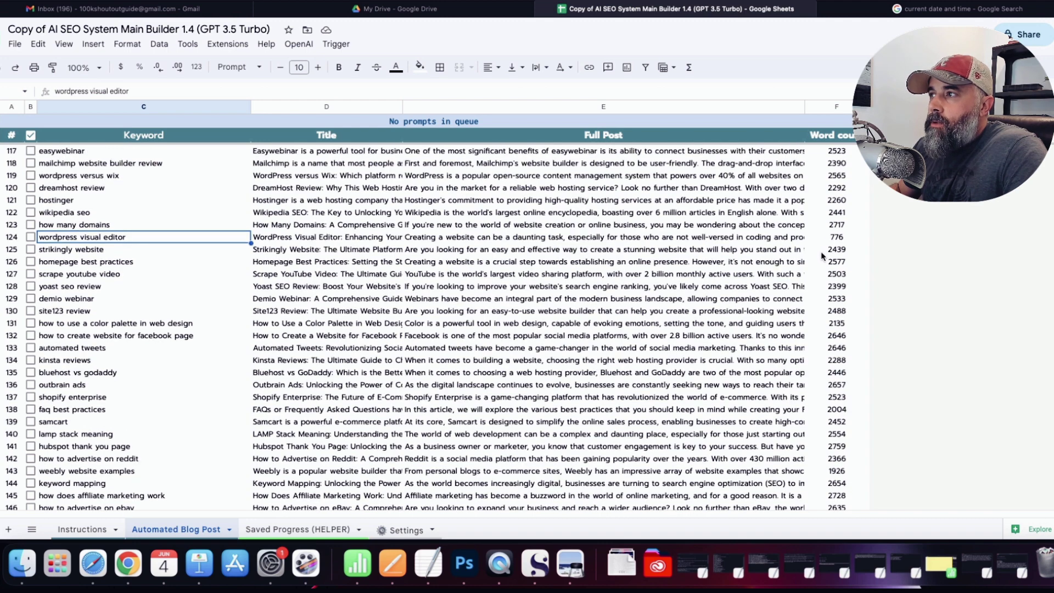
scroll(819, 251, up, 5)
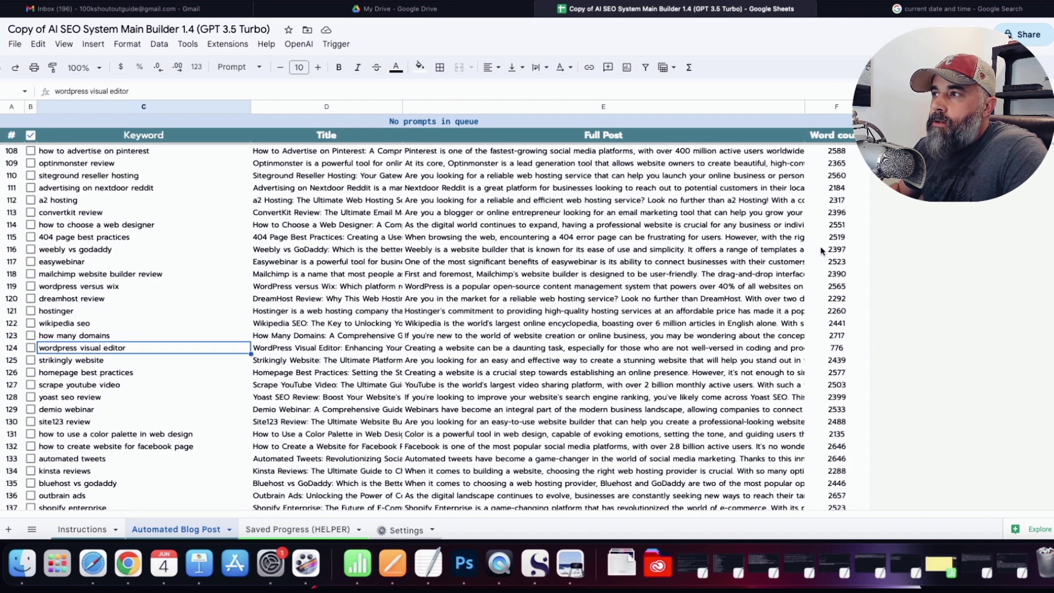
scroll(820, 248, up, 1)
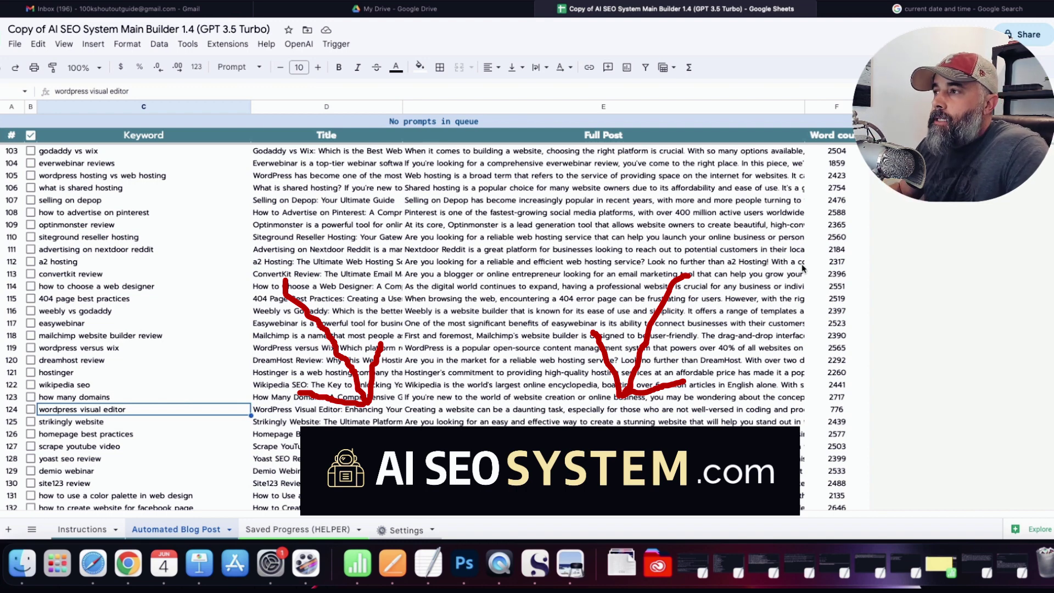
scroll(774, 281, up, 1)
scroll(774, 281, up, 9)
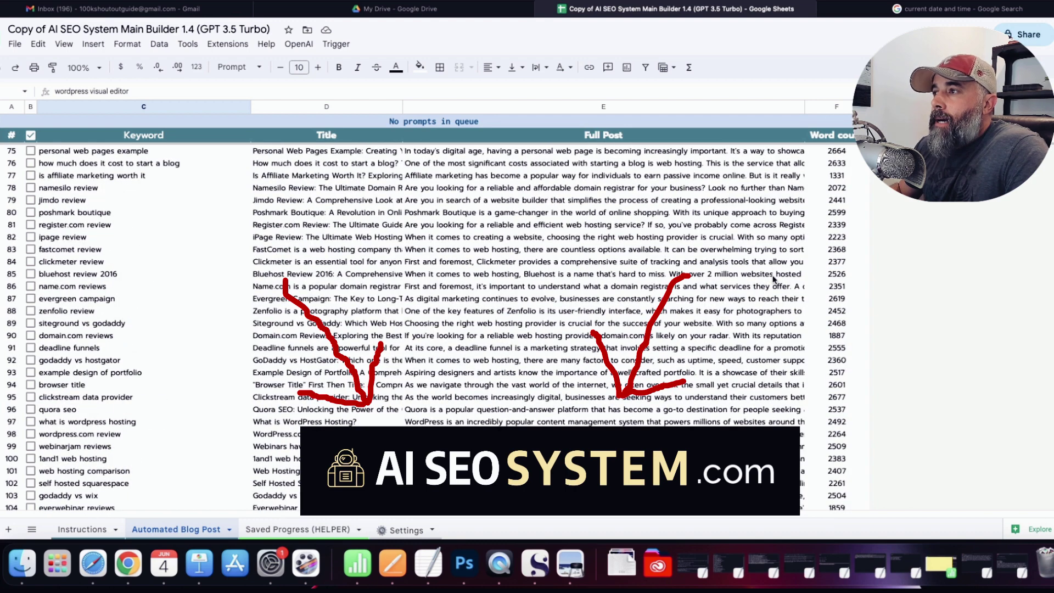
scroll(774, 279, up, 2)
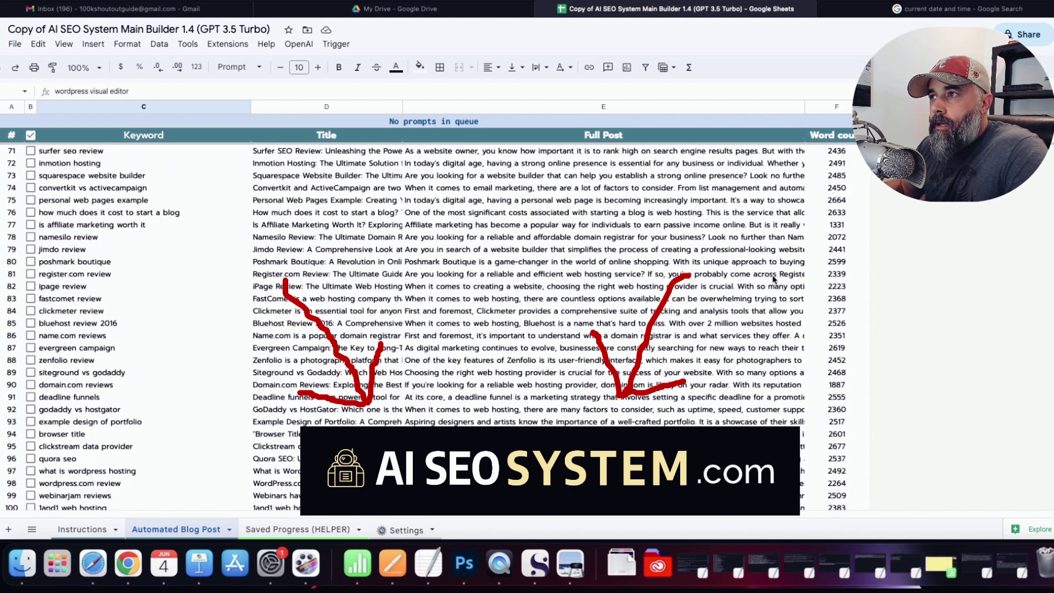